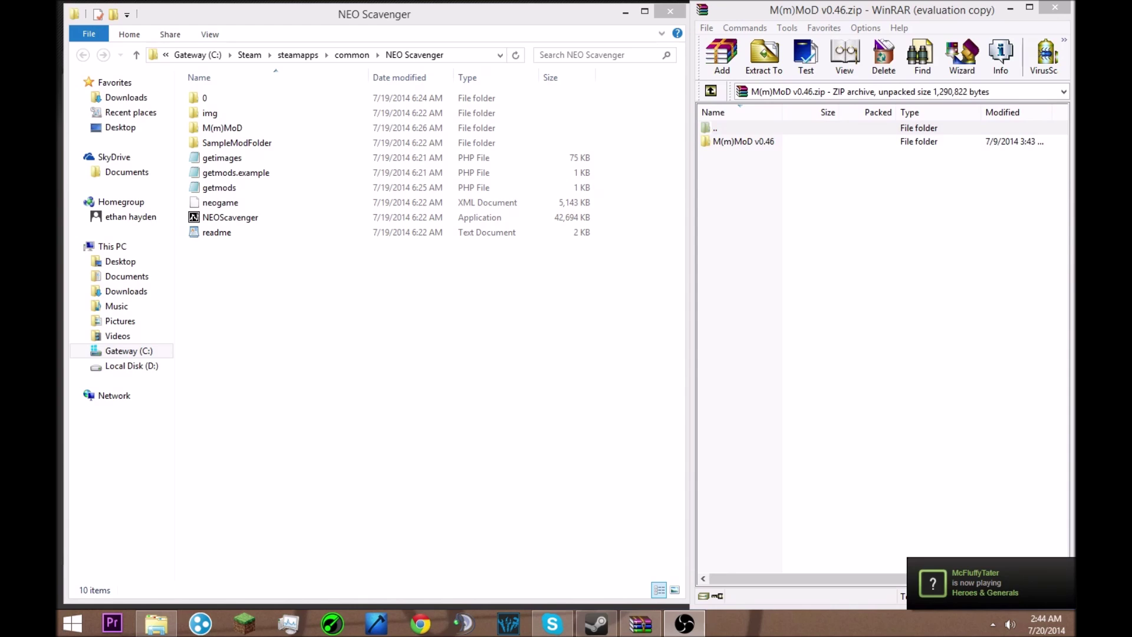
Open the M(m)MoD v0.46 folder inside the mod archive, with the archive window beside the game folder
click(735, 225)
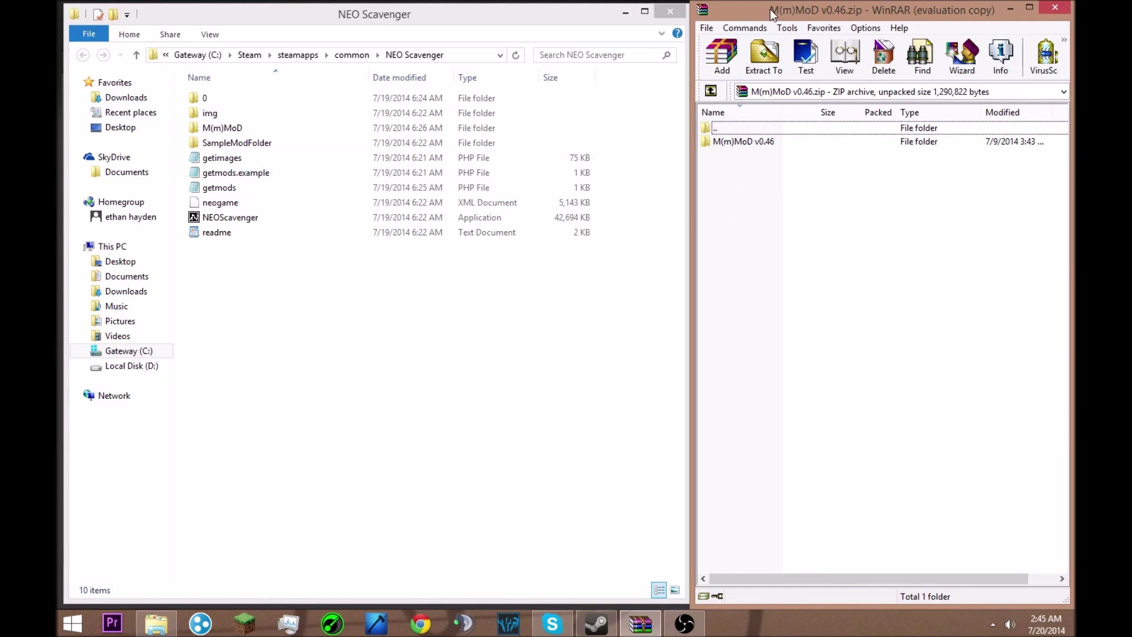
mouse_move(770, 8)
mouse_down()
mouse_move(789, 13)
mouse_move(771, 13)
mouse_up()
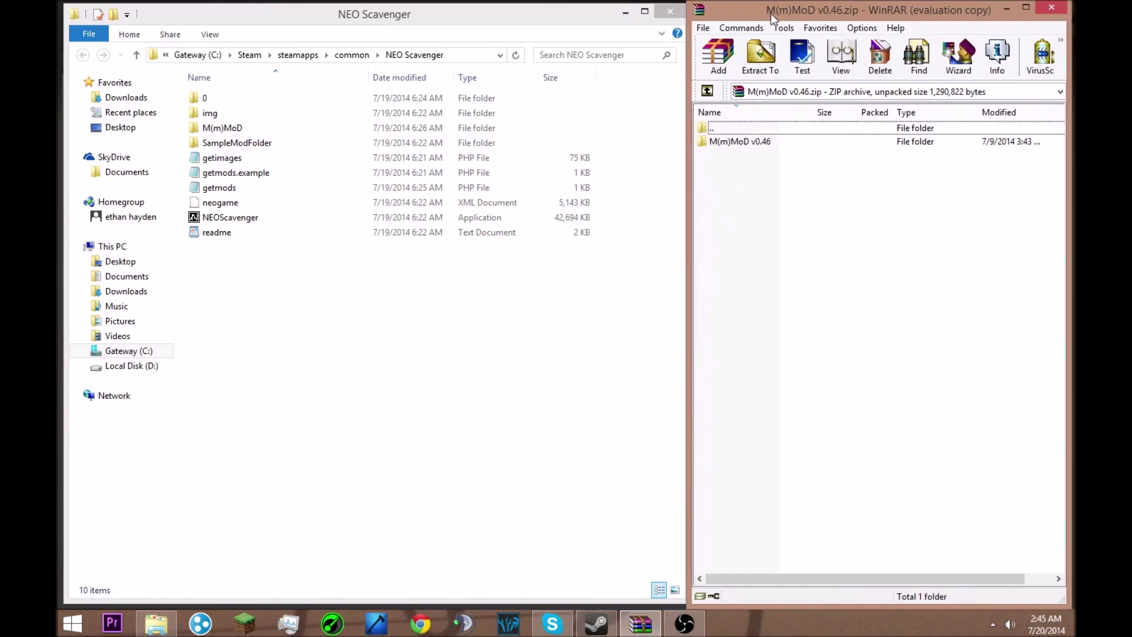
double_click(747, 143)
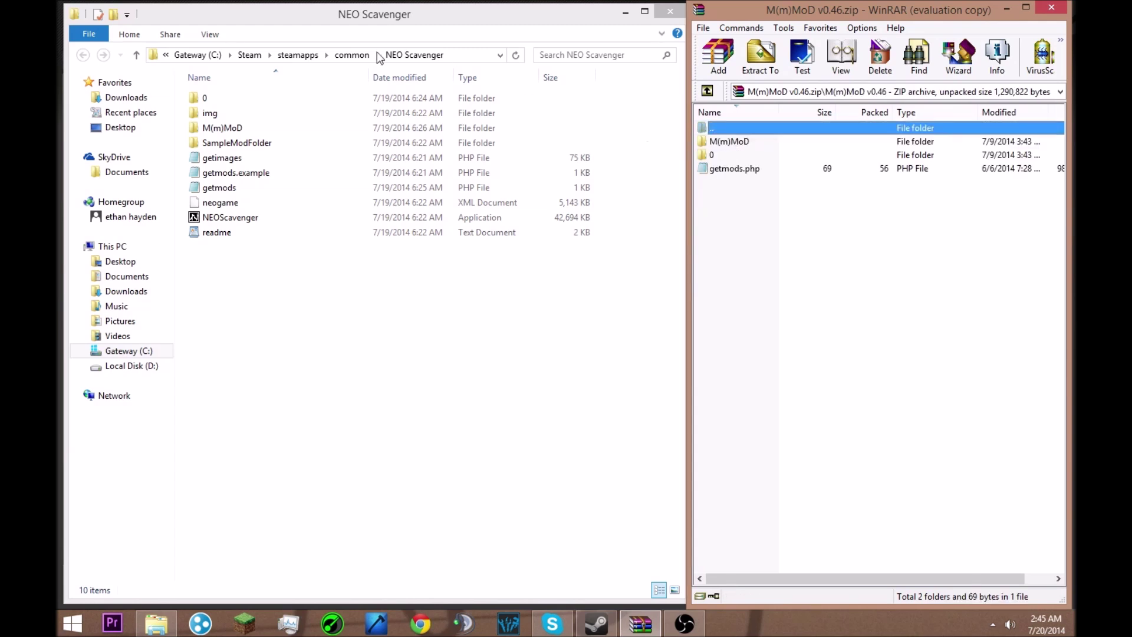
Open the readme in the NEO Scavenger folder, read its modding instructions, and close it
double_click(234, 234)
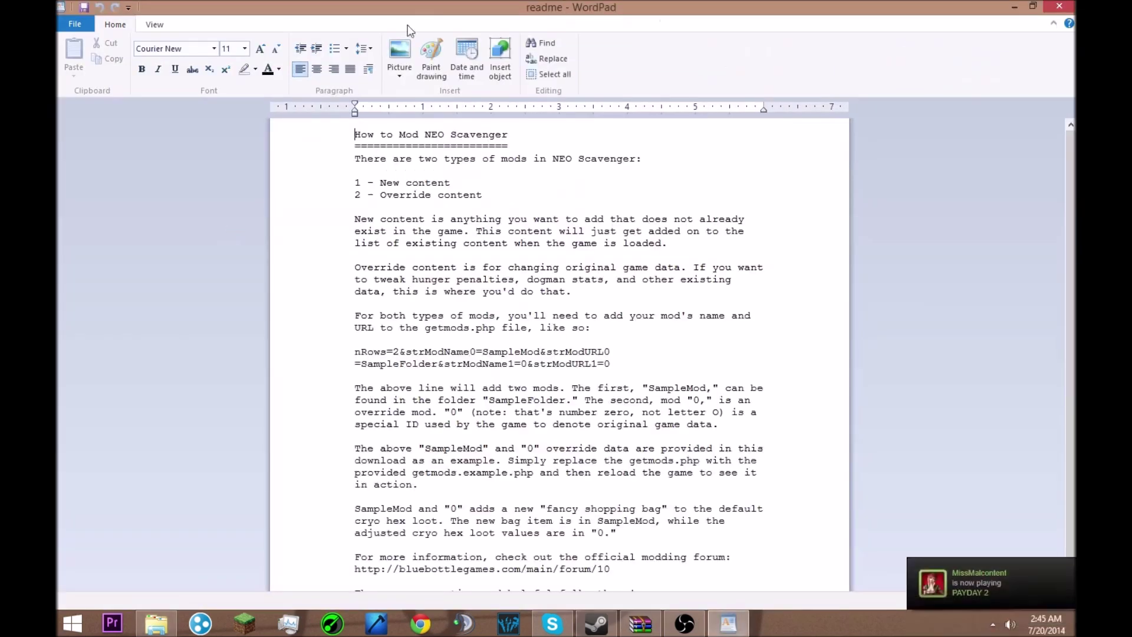
scroll(422, 228, down, 1)
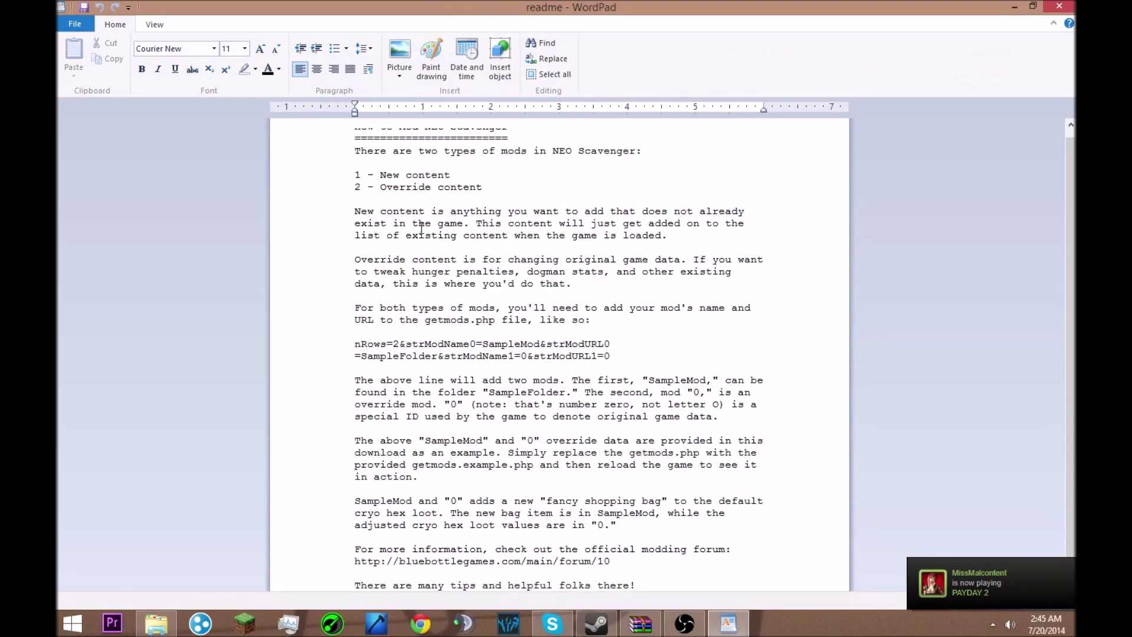
scroll(422, 229, up, 1)
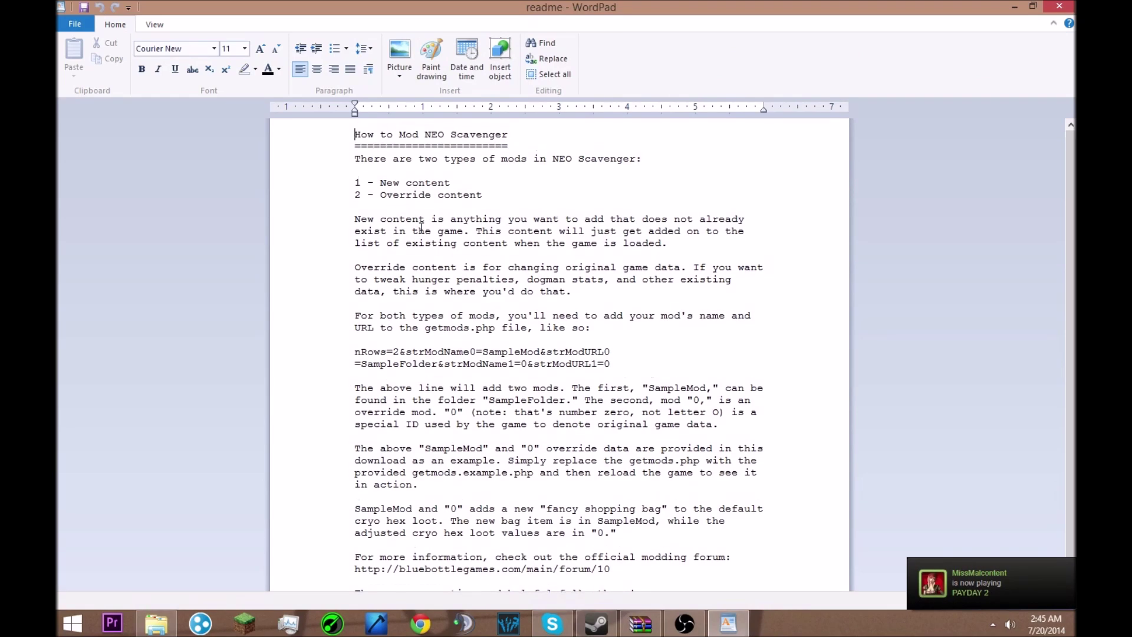
scroll(418, 231, down, 1)
scroll(417, 232, up, 1)
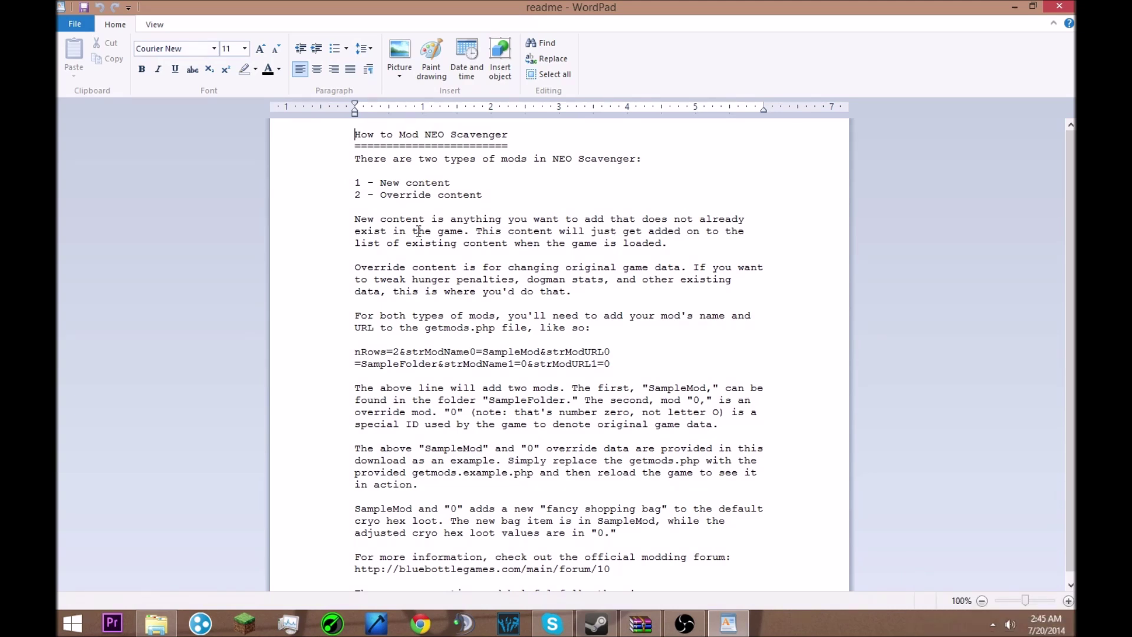
scroll(420, 231, down, 1)
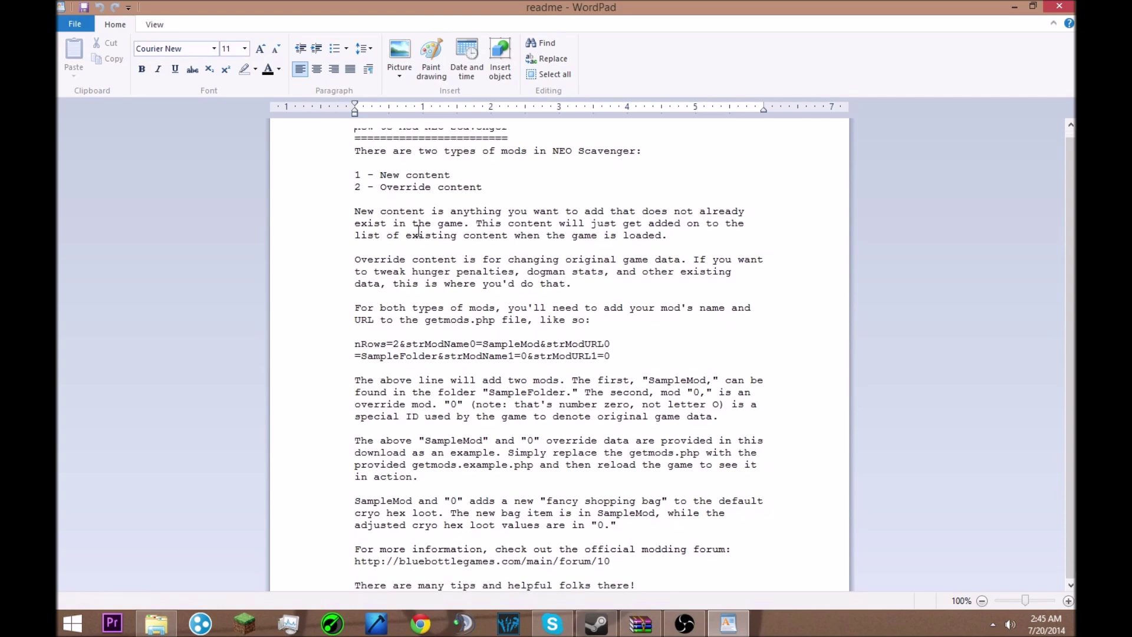
scroll(550, 264, up, 1)
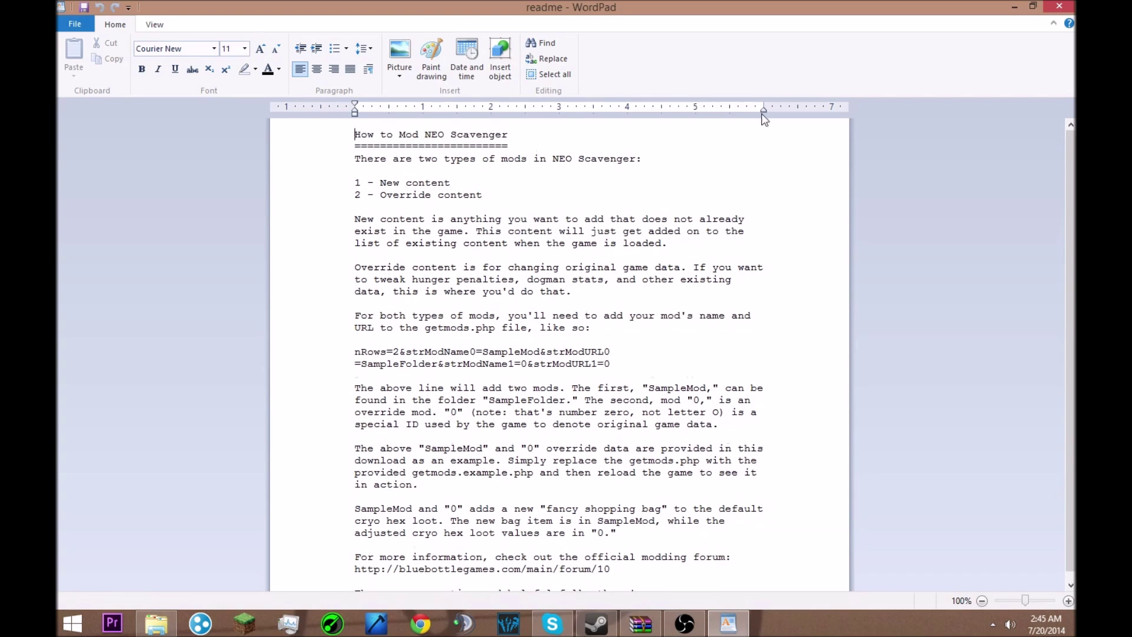
click(1060, 5)
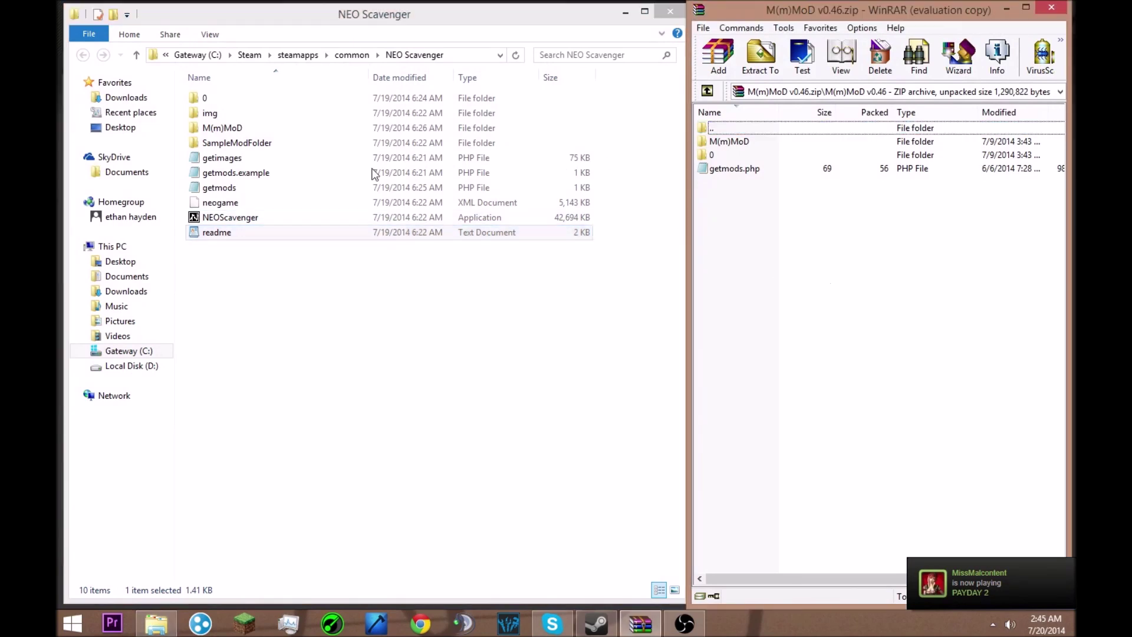
Examine the contents of the game's 0 folder and return to the NEO Scavenger folder
click(285, 104)
double_click(285, 104)
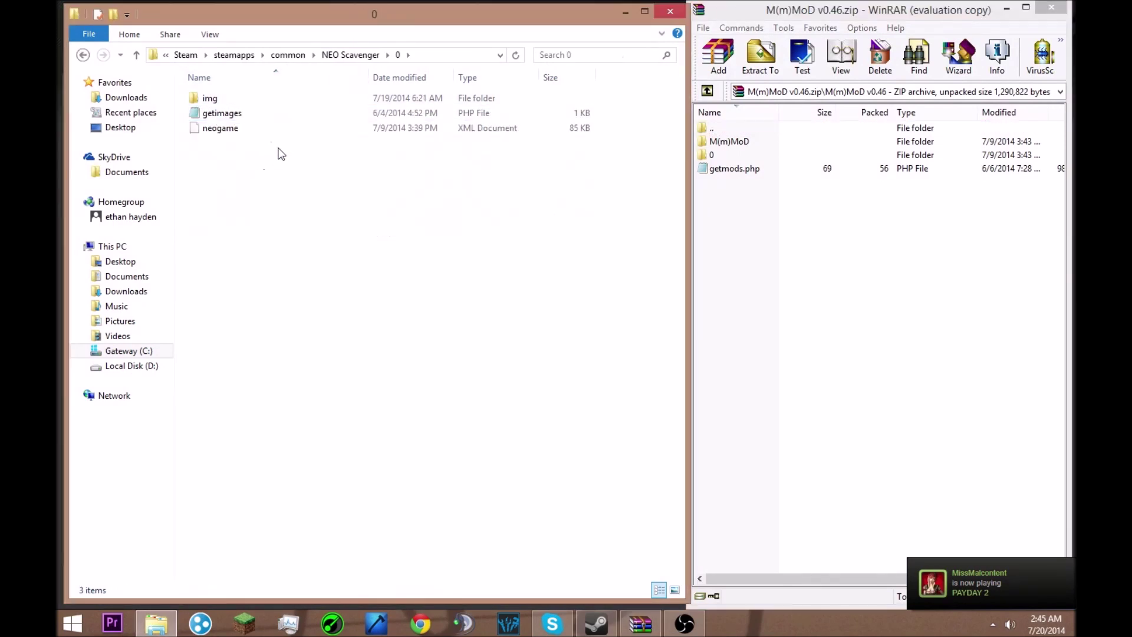
drag(270, 179, 240, 172)
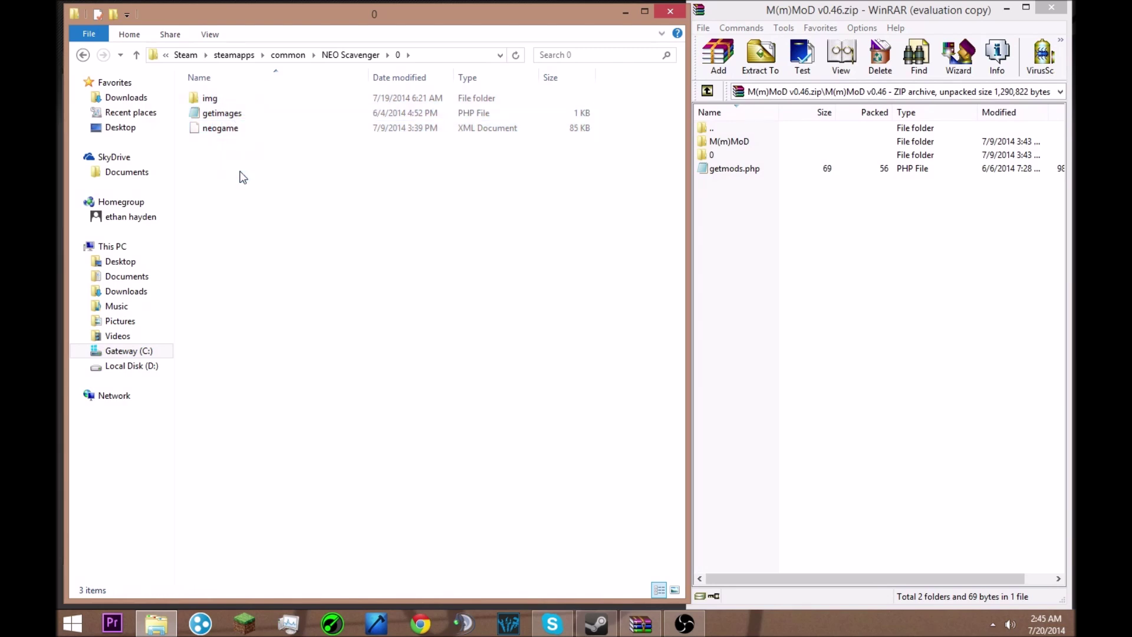
drag(242, 214, 239, 82)
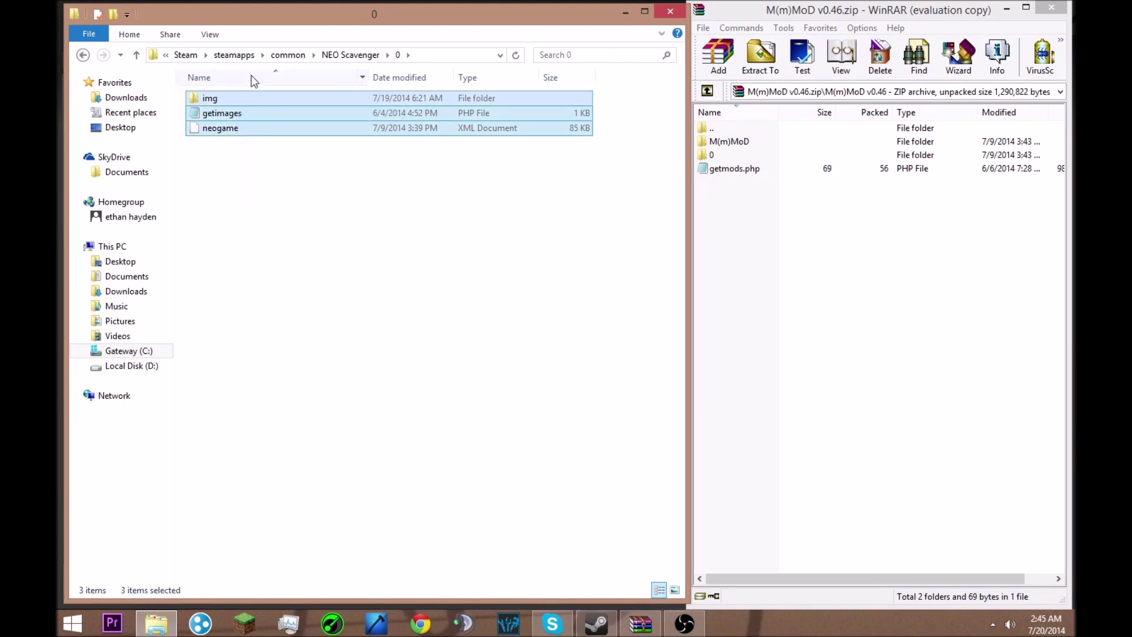
click(82, 56)
Try to copy img, neogame.xml and getimages.php from the archive's 0 folder into the game's 0 folder, returning both windows to their parent folders
click(889, 310)
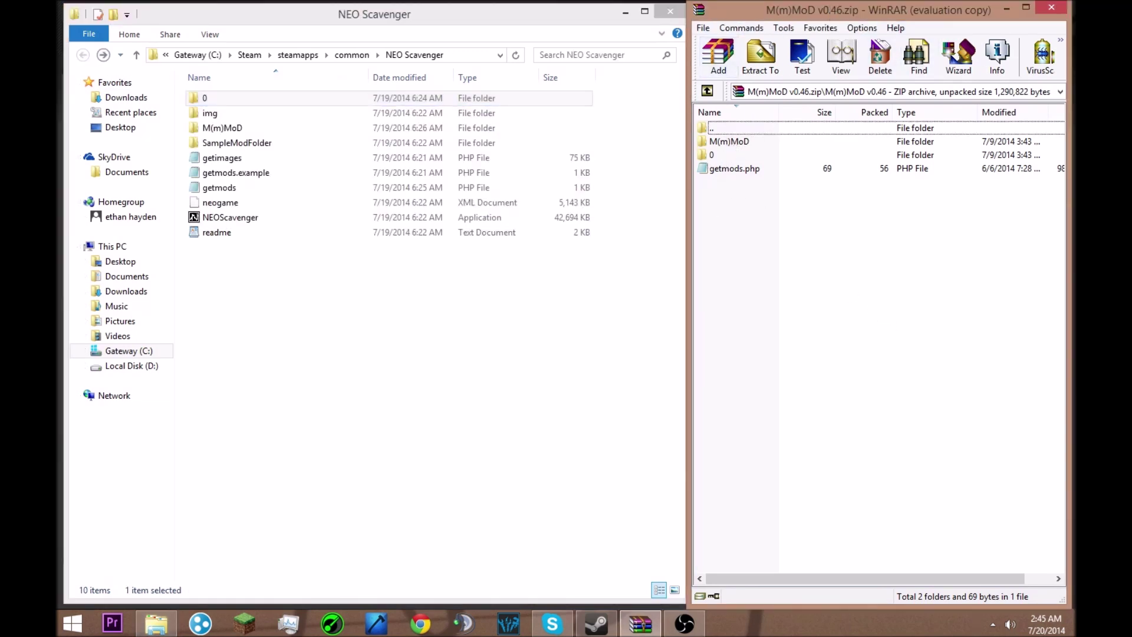
double_click(763, 157)
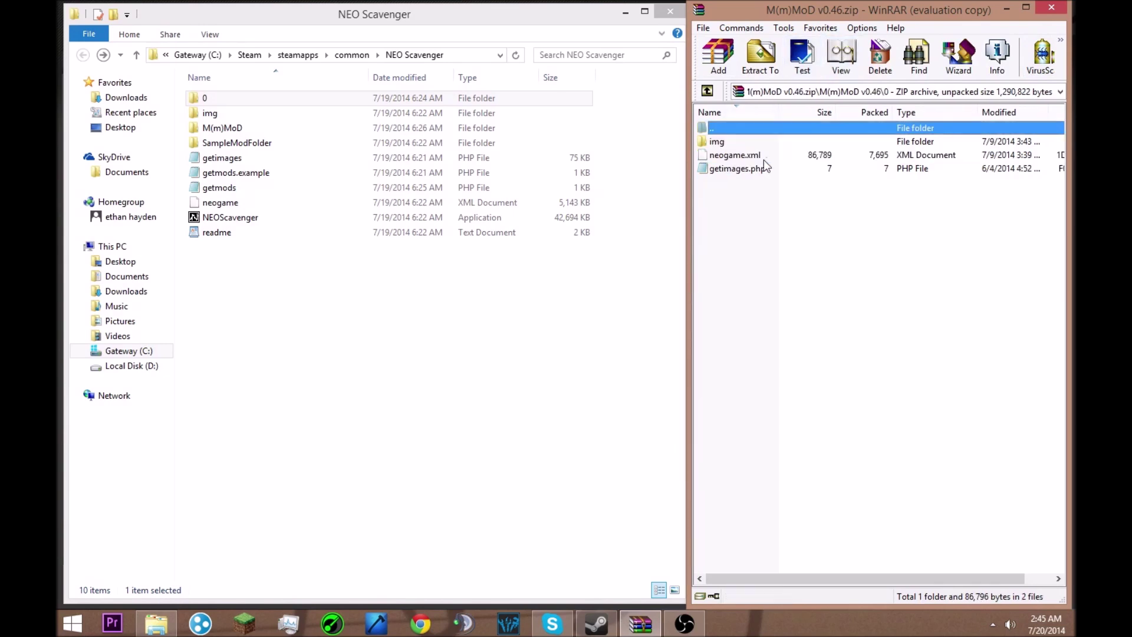
double_click(239, 97)
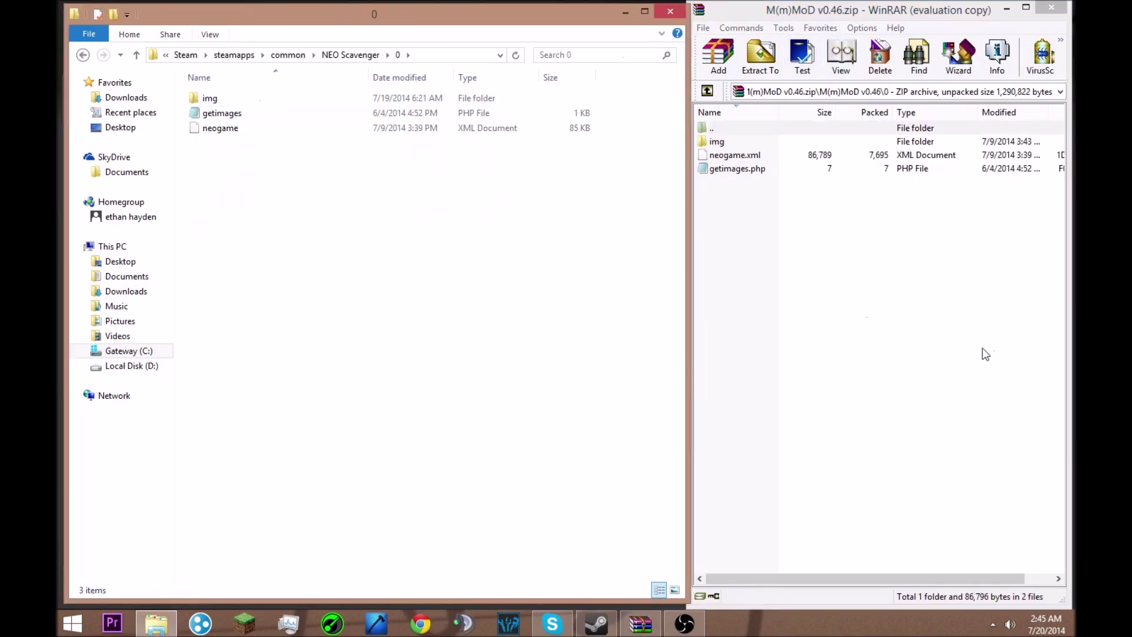
drag(732, 182, 738, 143)
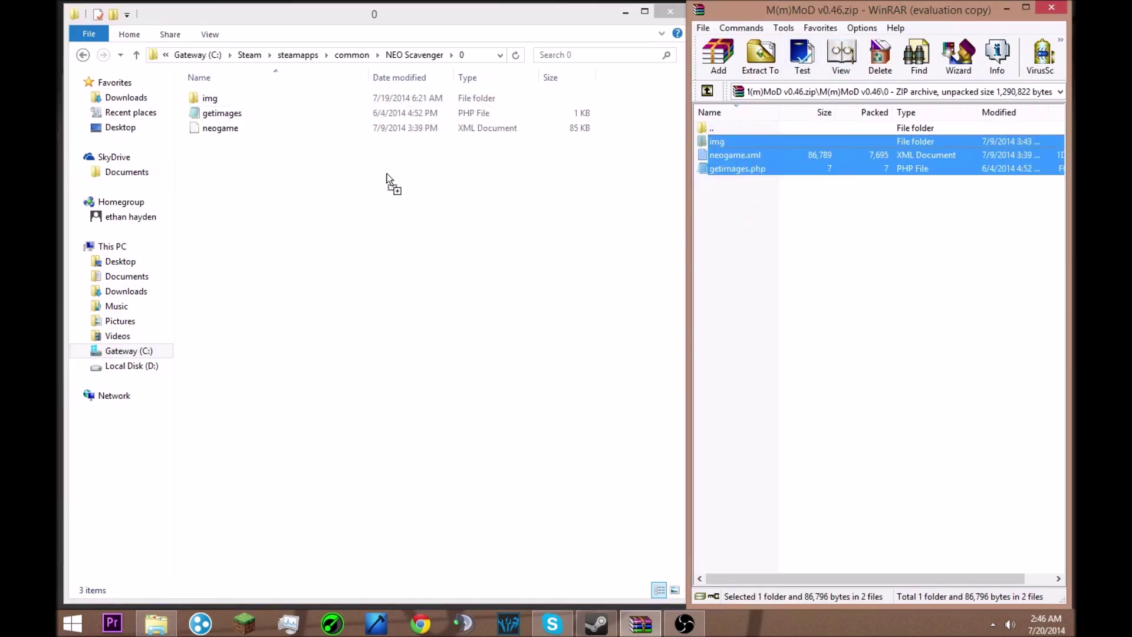
click(83, 55)
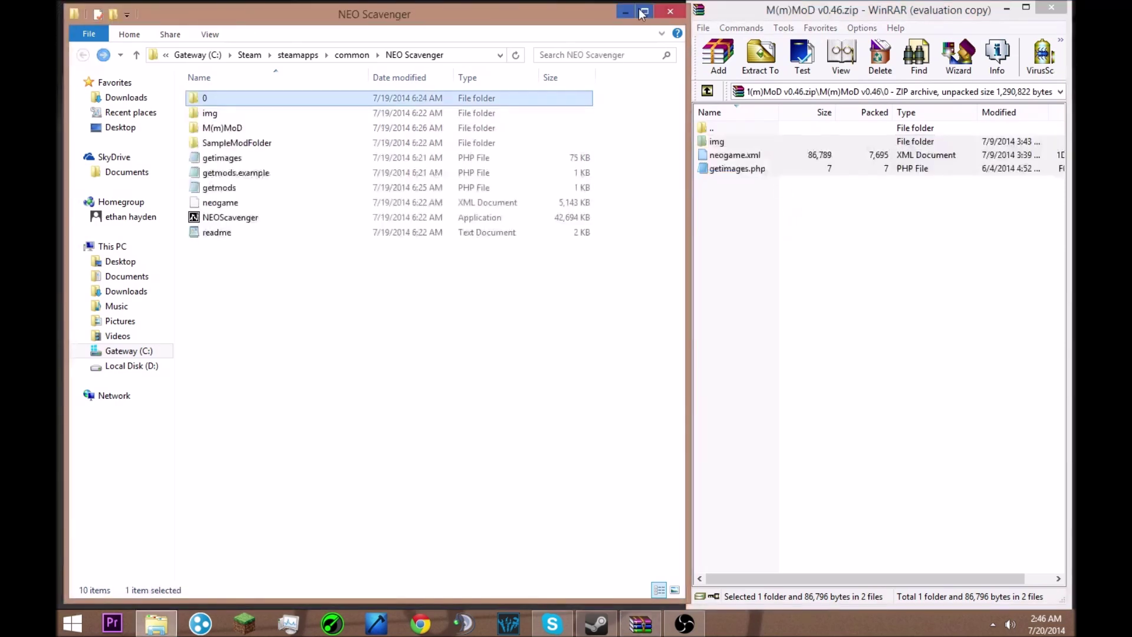
click(708, 91)
click(784, 260)
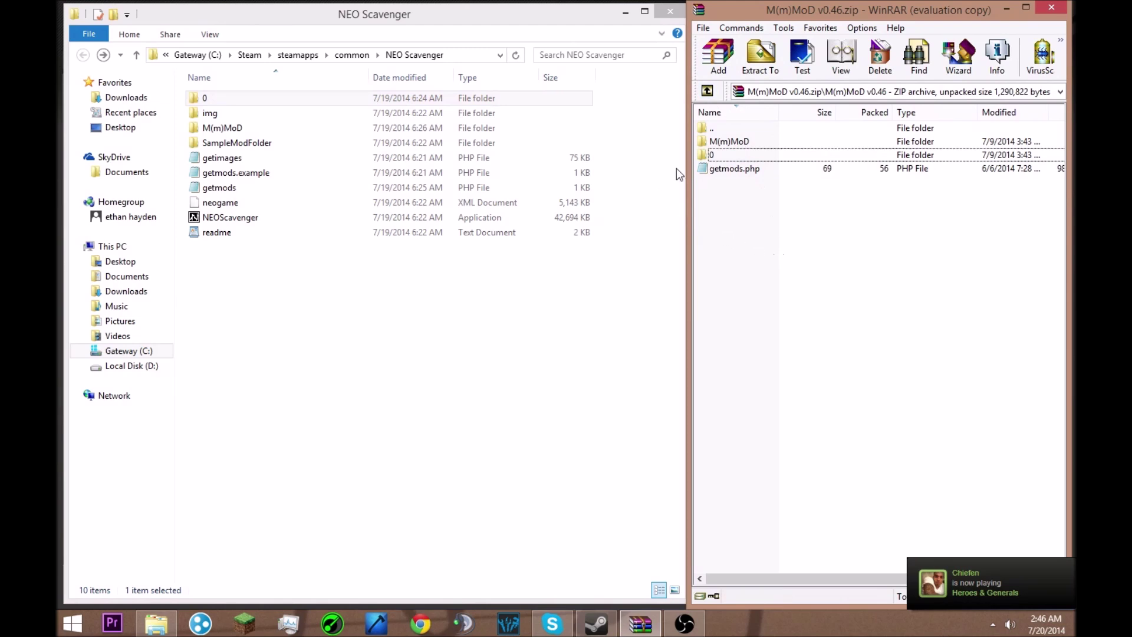
Open the archive's getmods.php, place it to the side of the game folder, and examine its mod entry line
click(242, 187)
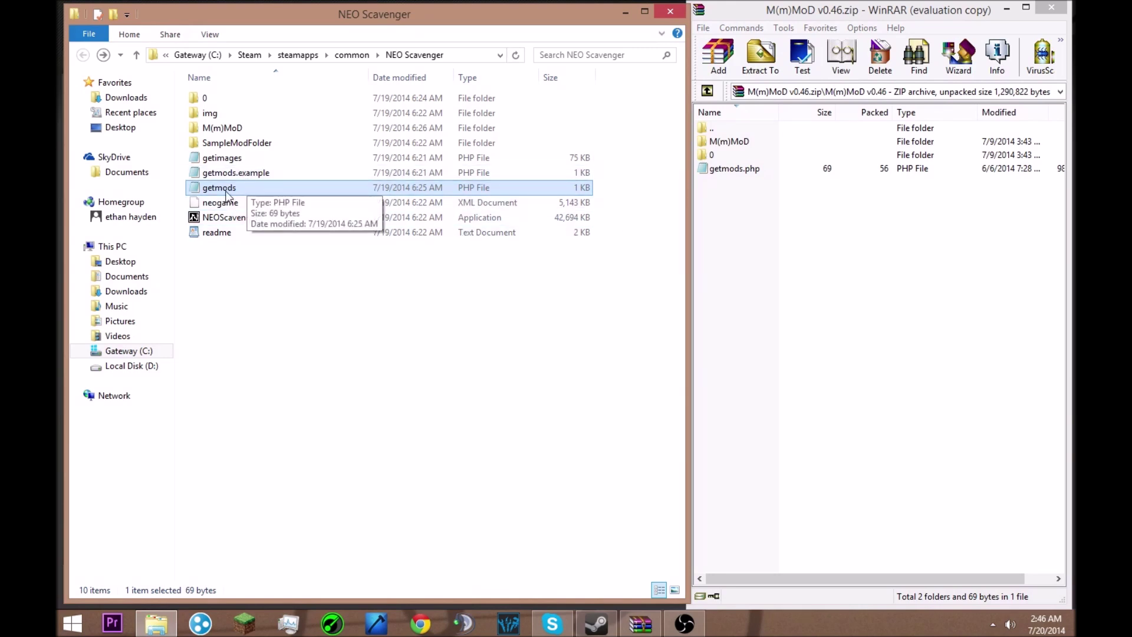
click(757, 171)
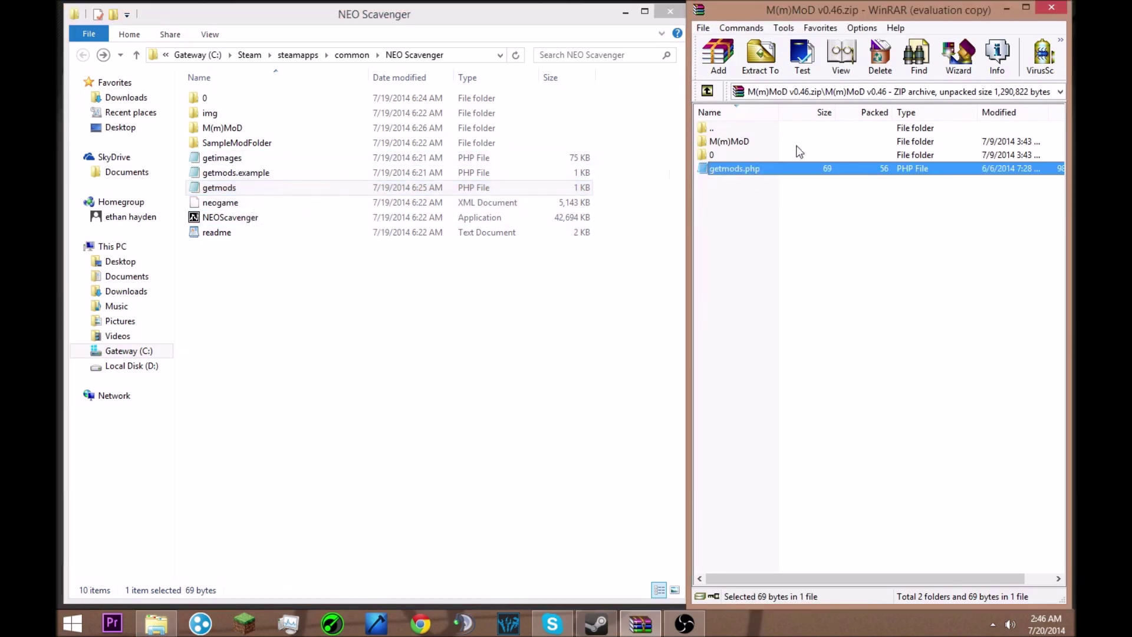
double_click(740, 170)
drag(380, 56, 794, 36)
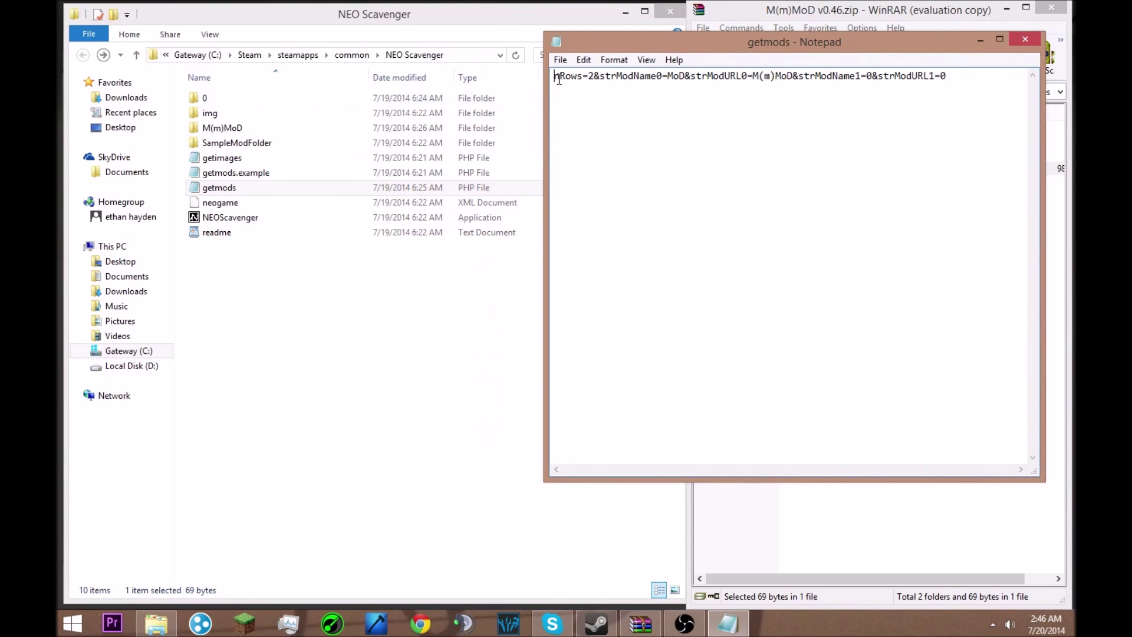
drag(556, 77, 913, 133)
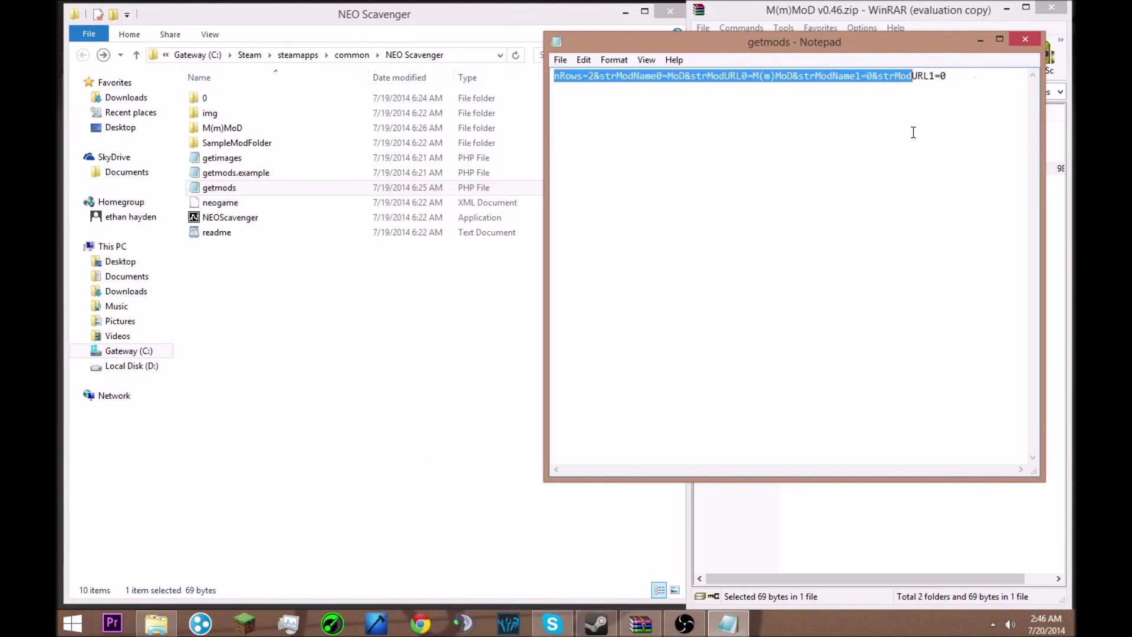
click(913, 132)
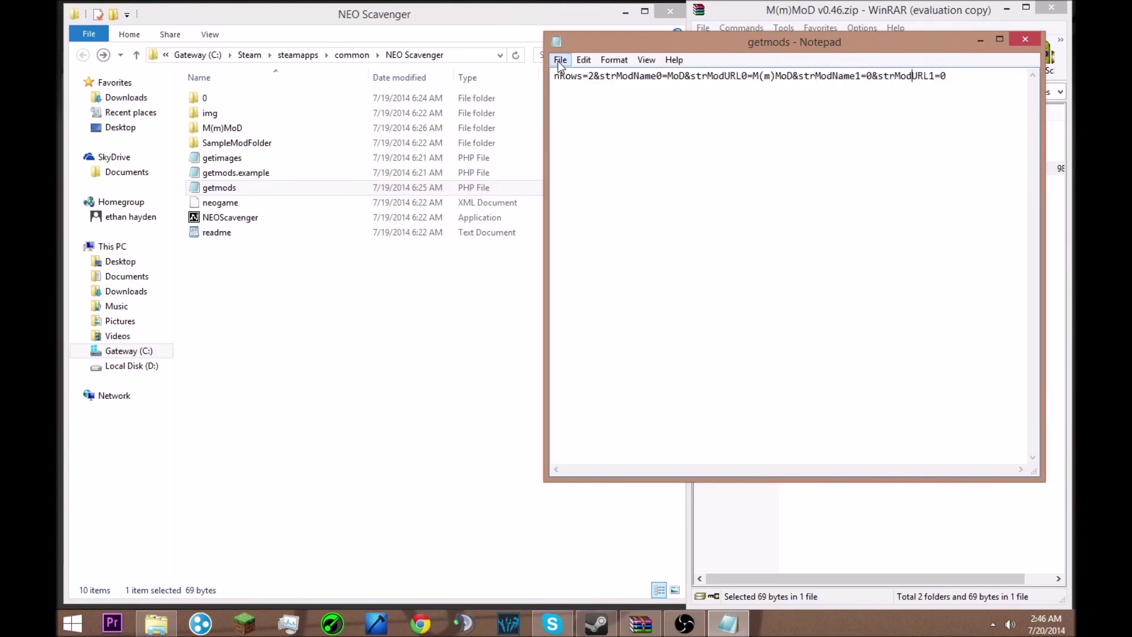
Open the game folder's getmods file and compare its line with the archive's version
click(225, 172)
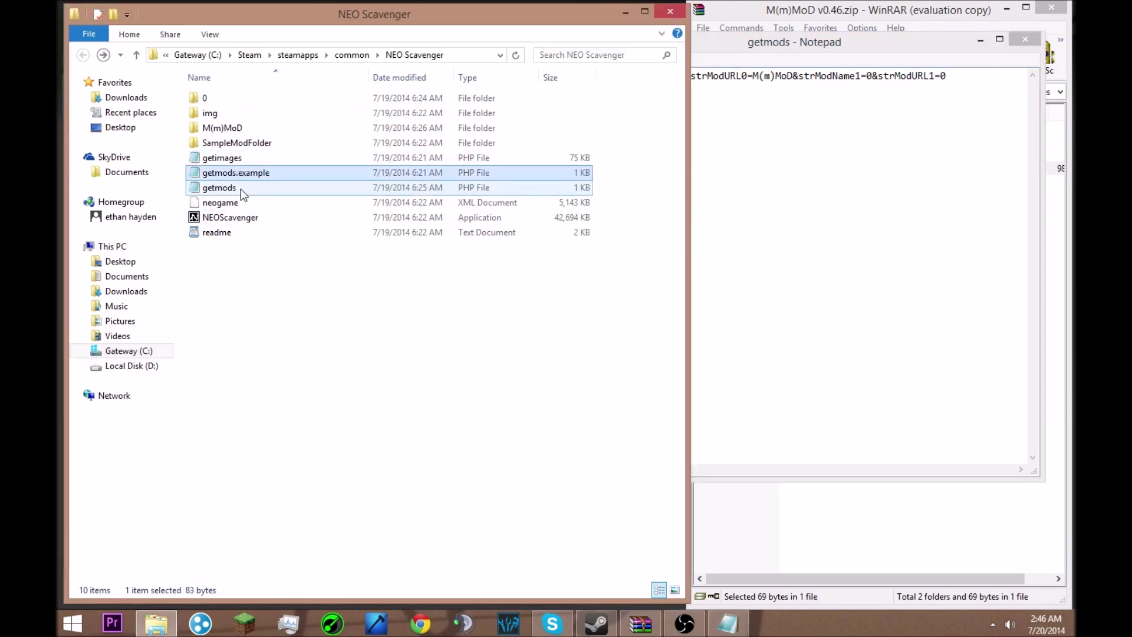
double_click(242, 188)
click(814, 132)
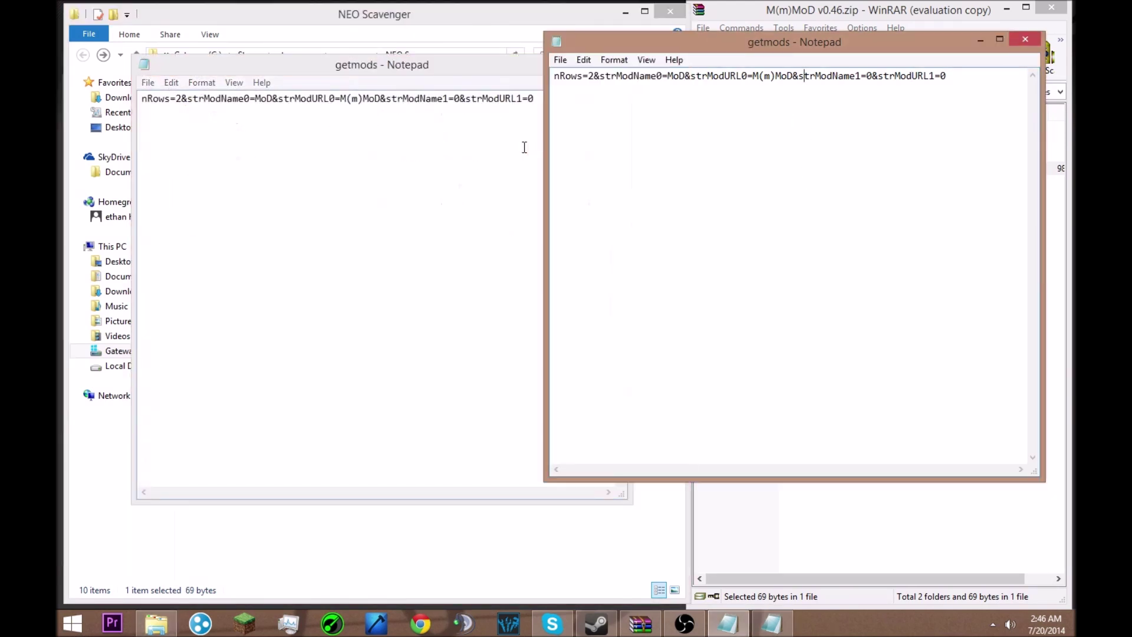
click(265, 122)
click(144, 98)
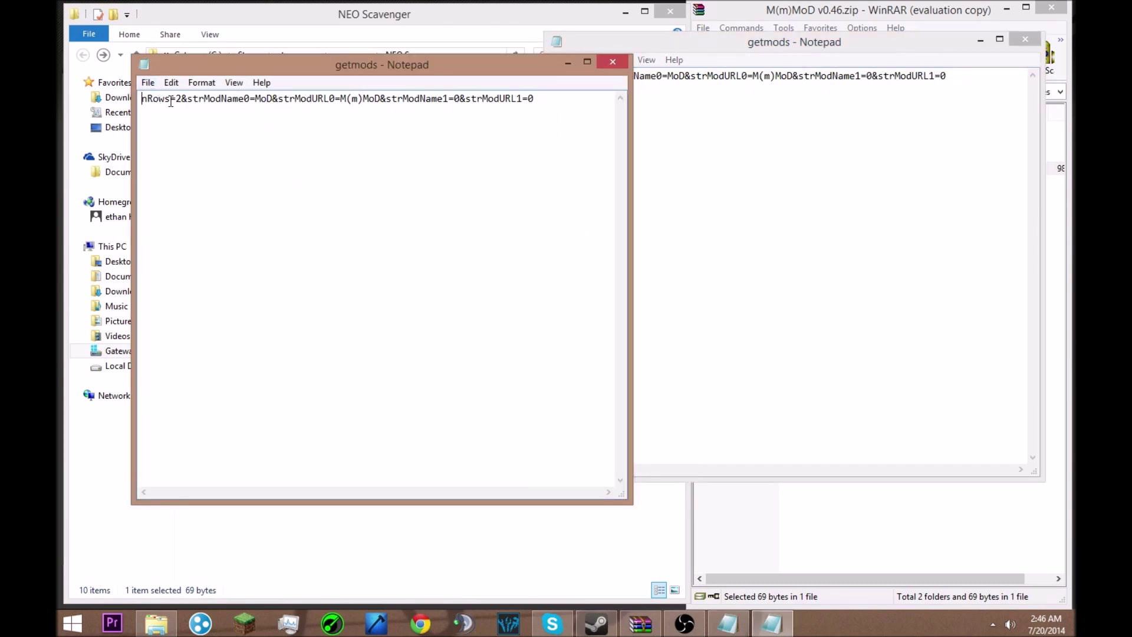
Copy the whole mod entry line from the archive's getmods file and close both getmods files
click(768, 87)
drag(947, 77, 552, 84)
right_click(582, 80)
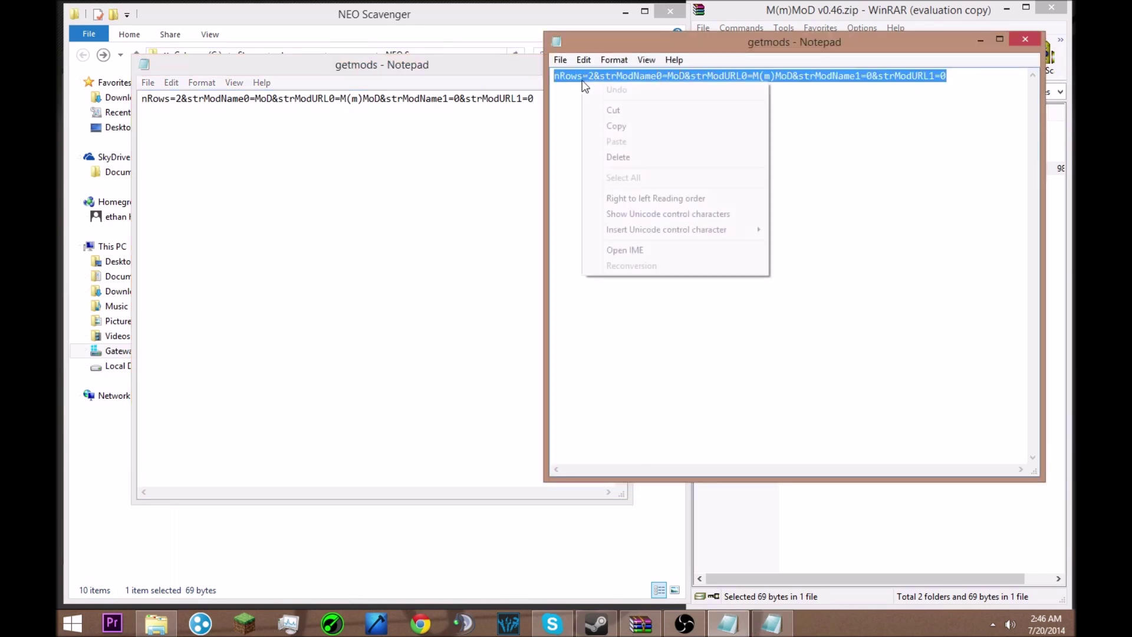
click(616, 125)
click(348, 113)
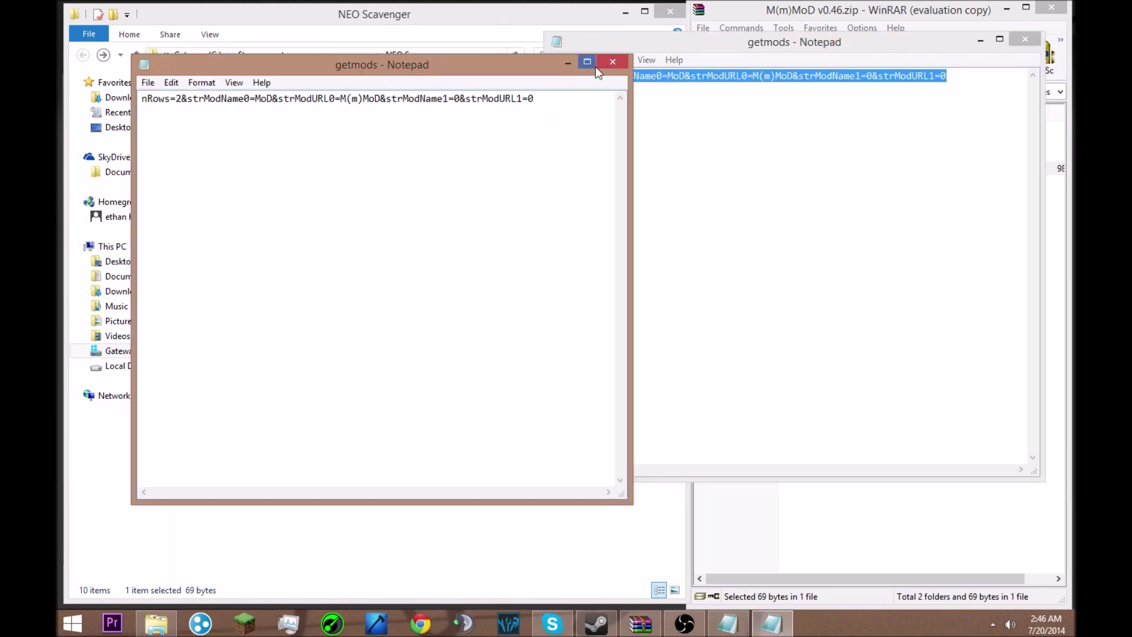
click(613, 62)
click(1021, 41)
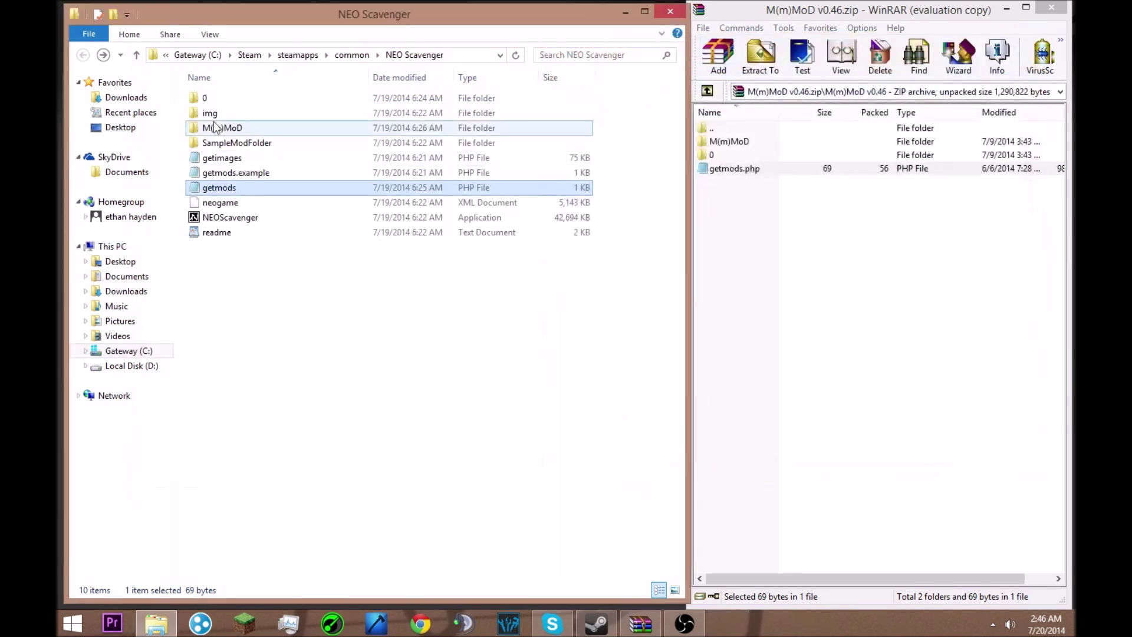
click(238, 143)
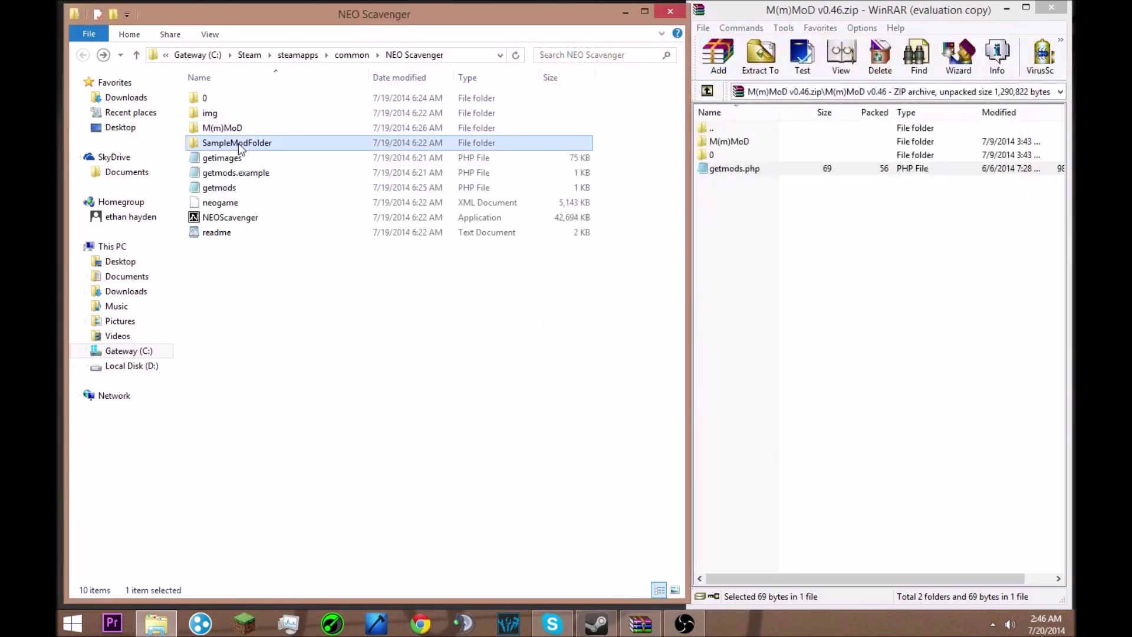
click(246, 177)
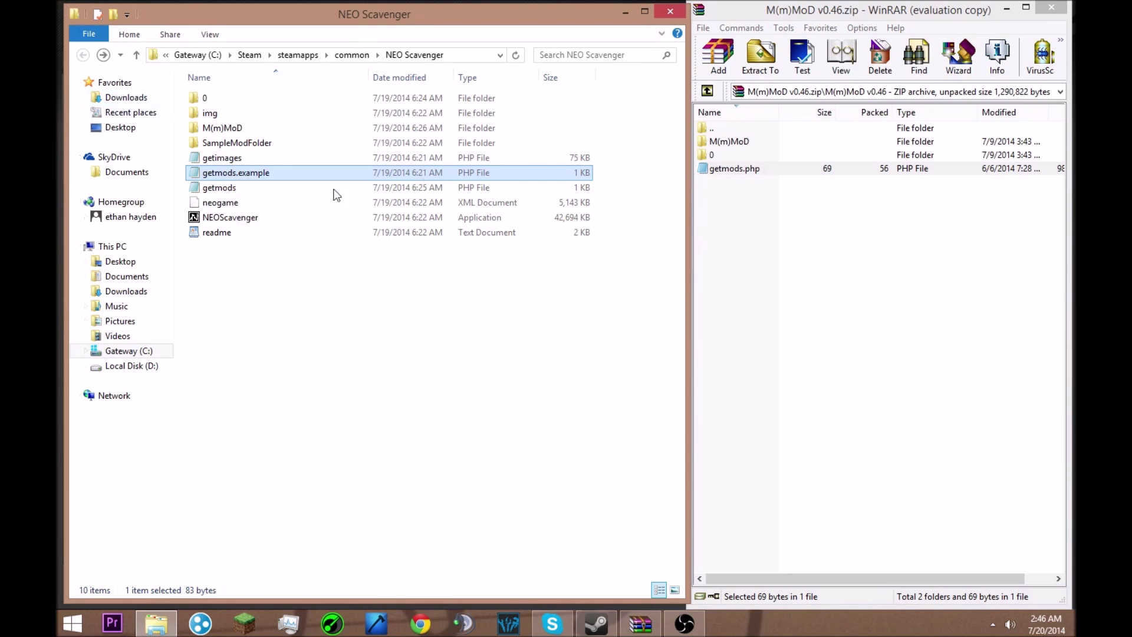
click(216, 188)
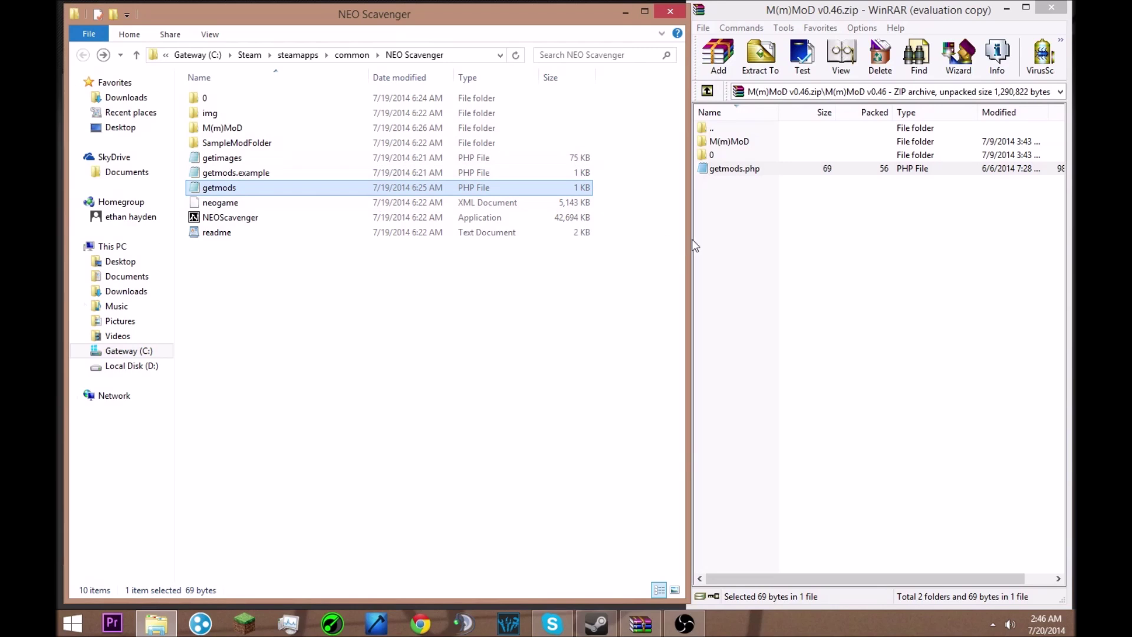
click(708, 243)
click(714, 155)
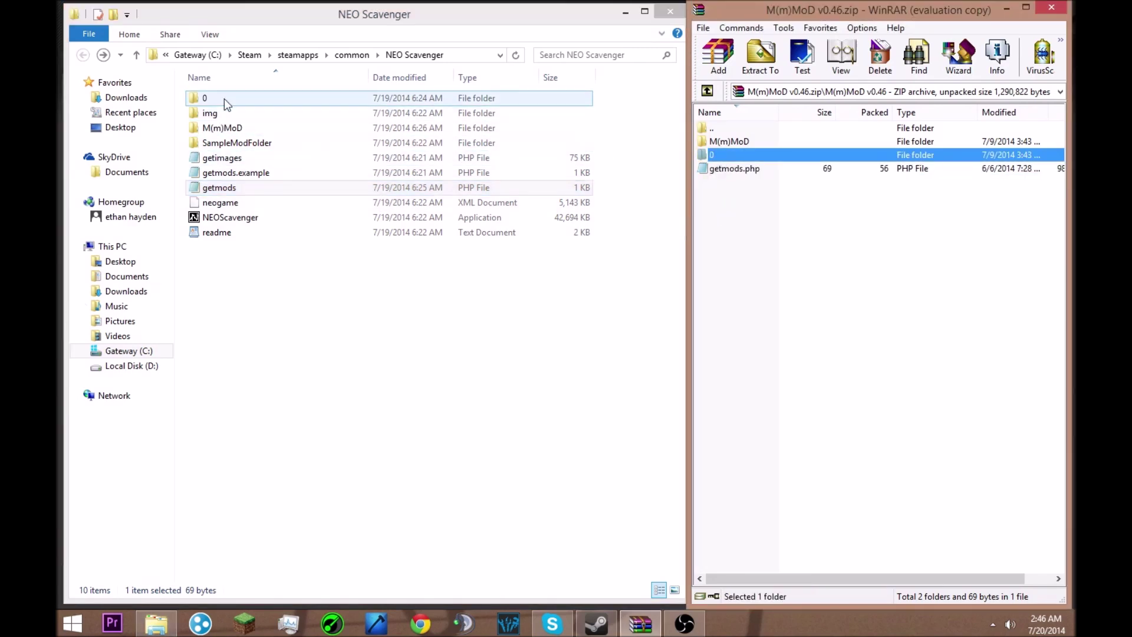
click(711, 172)
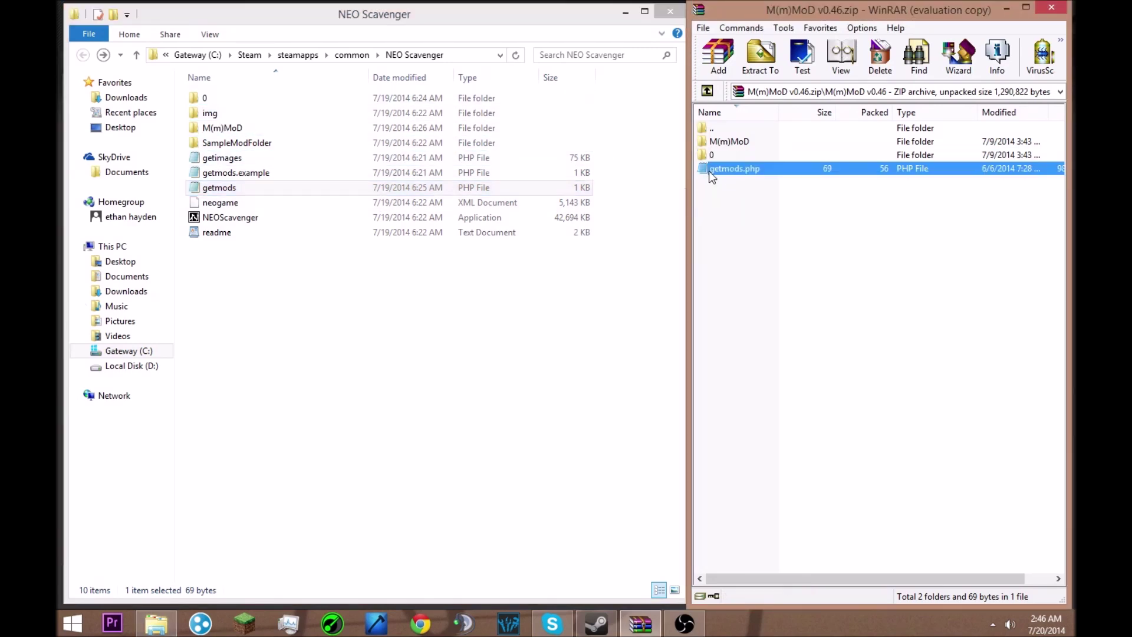
click(271, 188)
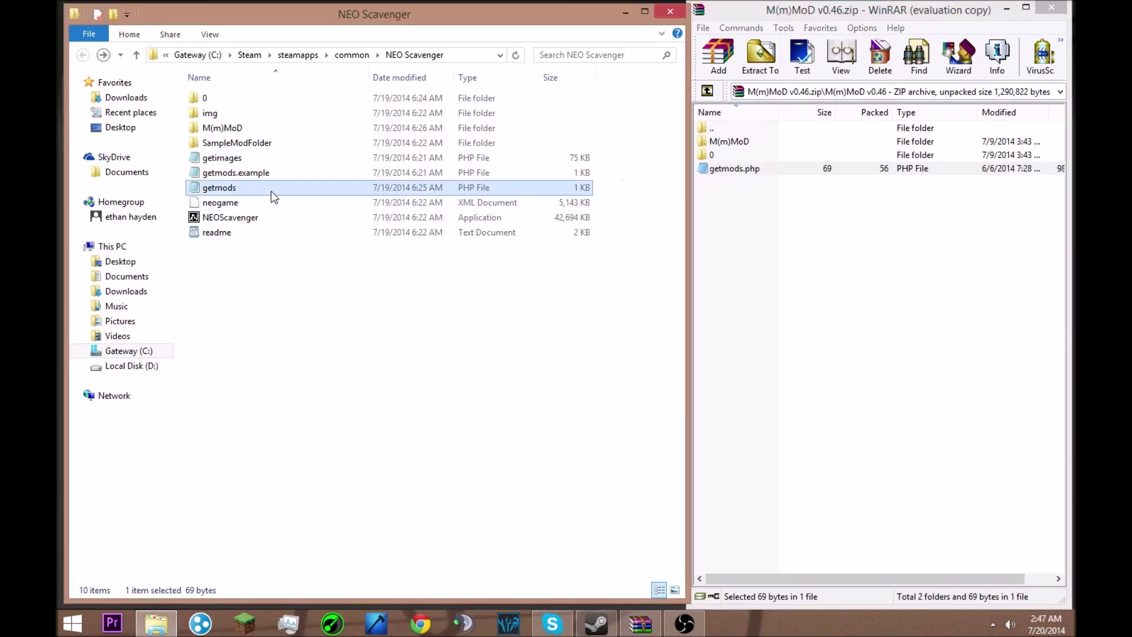
click(768, 226)
click(717, 141)
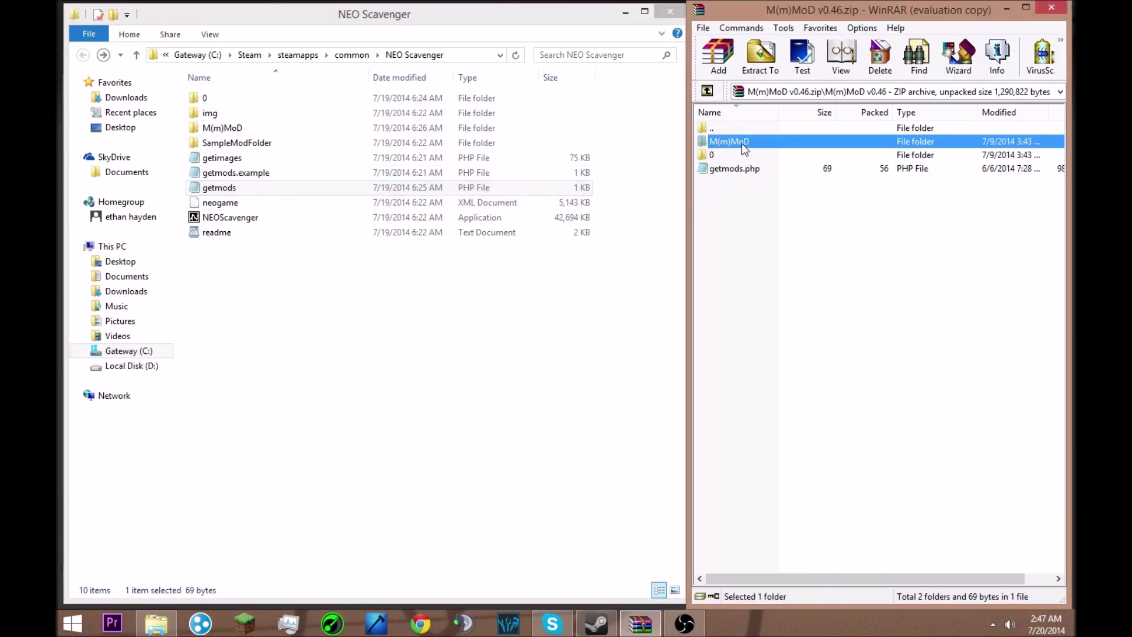
drag(730, 152, 752, 141)
Switch to Steam, launch NEO Scavenger from the library, and reposition the game window with Steam minimized
click(608, 628)
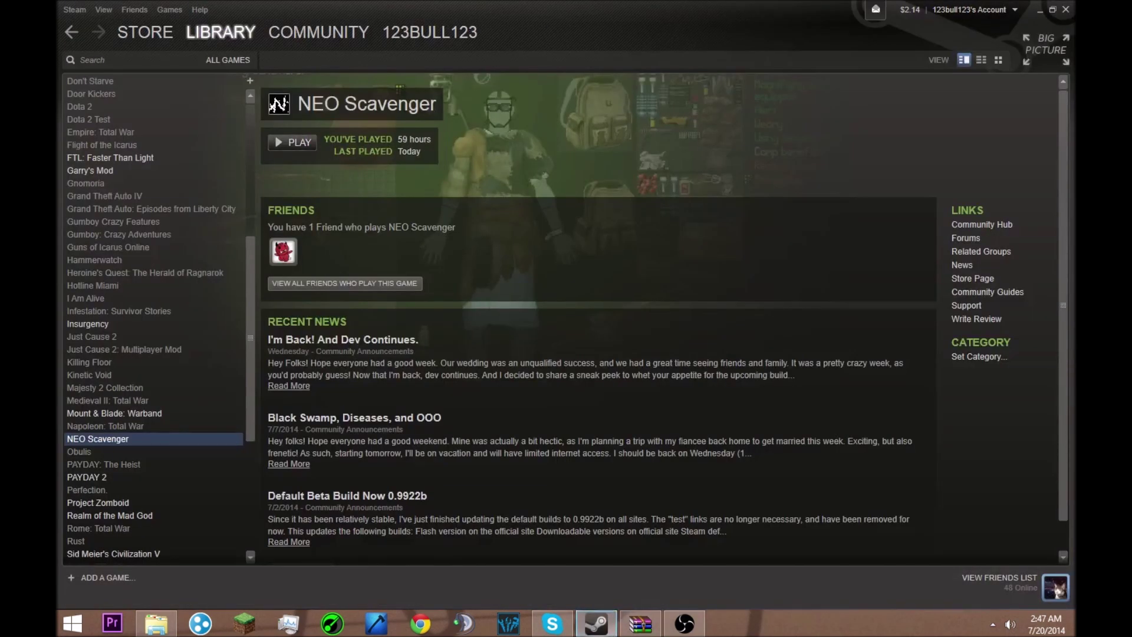
mouse_move(1039, 20)
click(1041, 11)
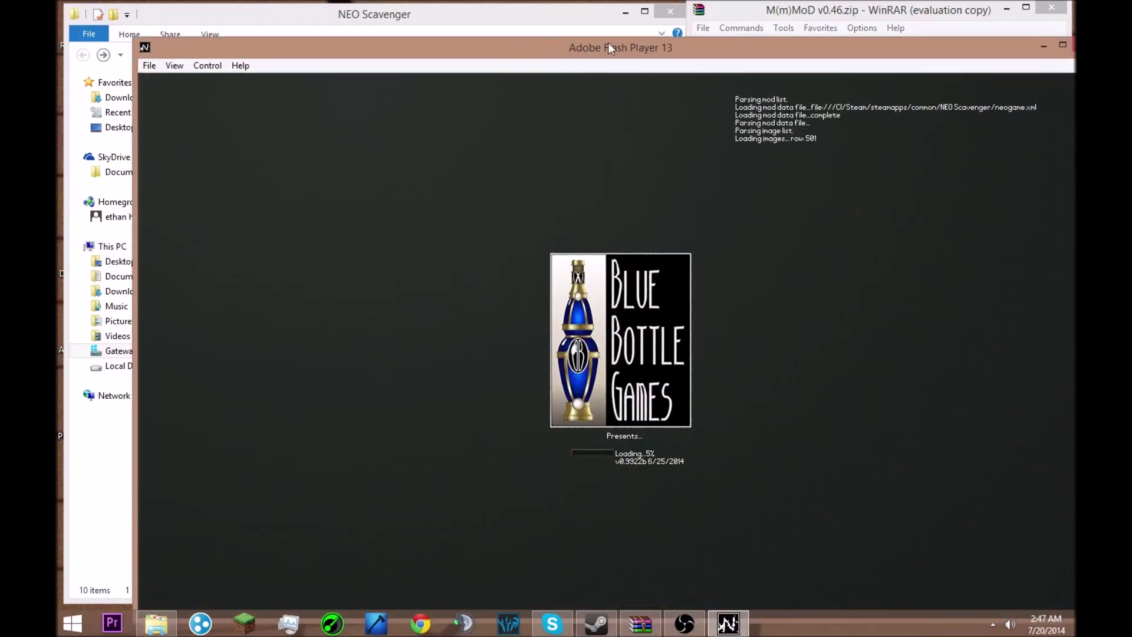
drag(610, 47, 578, 29)
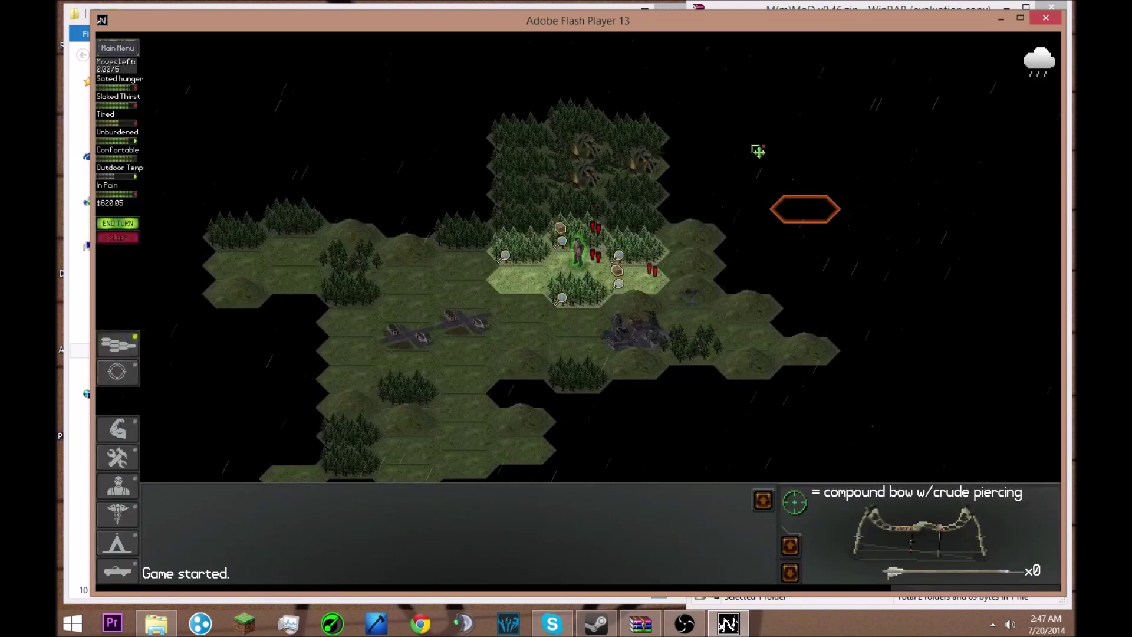
Open the character's inventory and check the worn clothing by taking off the patchwork hide tunic and putting it back on
key(i)
drag(568, 207, 272, 195)
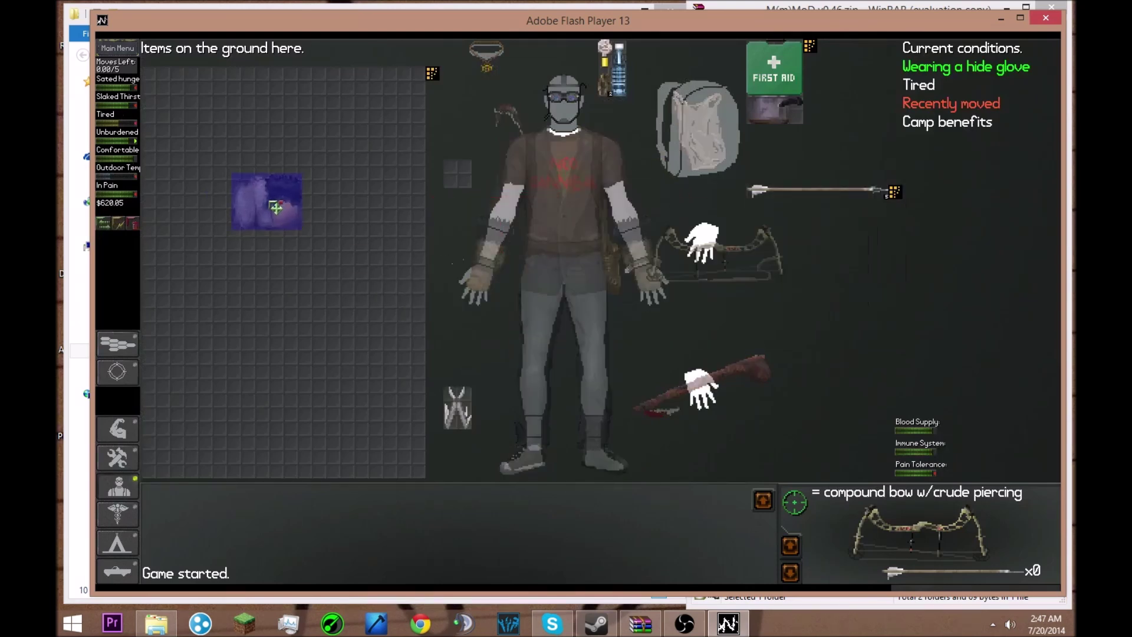
drag(536, 214, 538, 212)
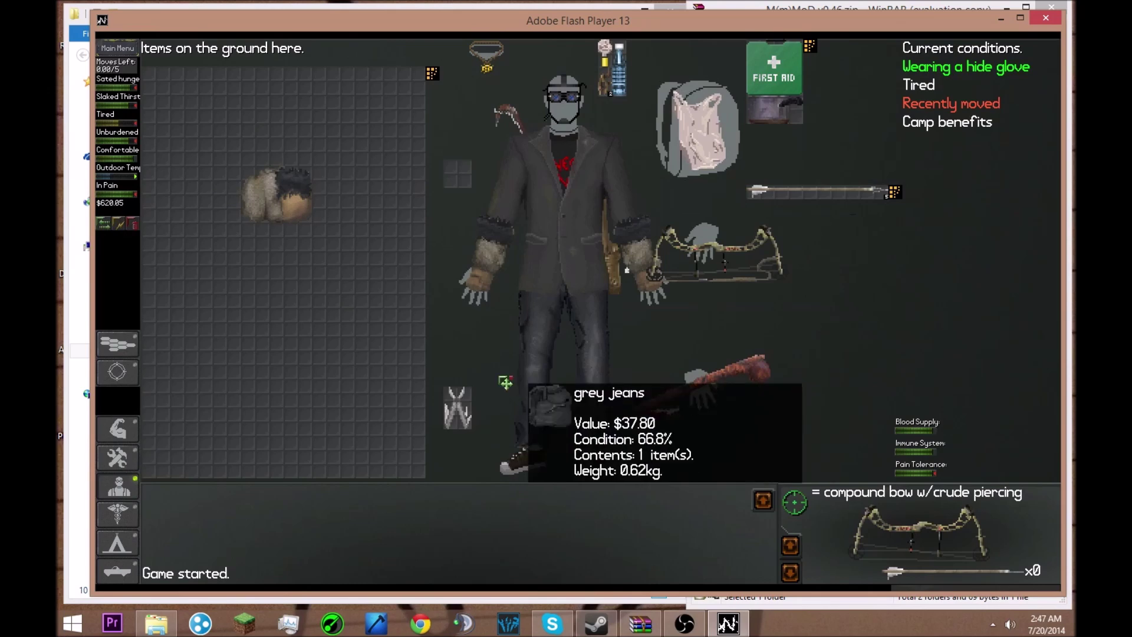
drag(264, 192, 577, 175)
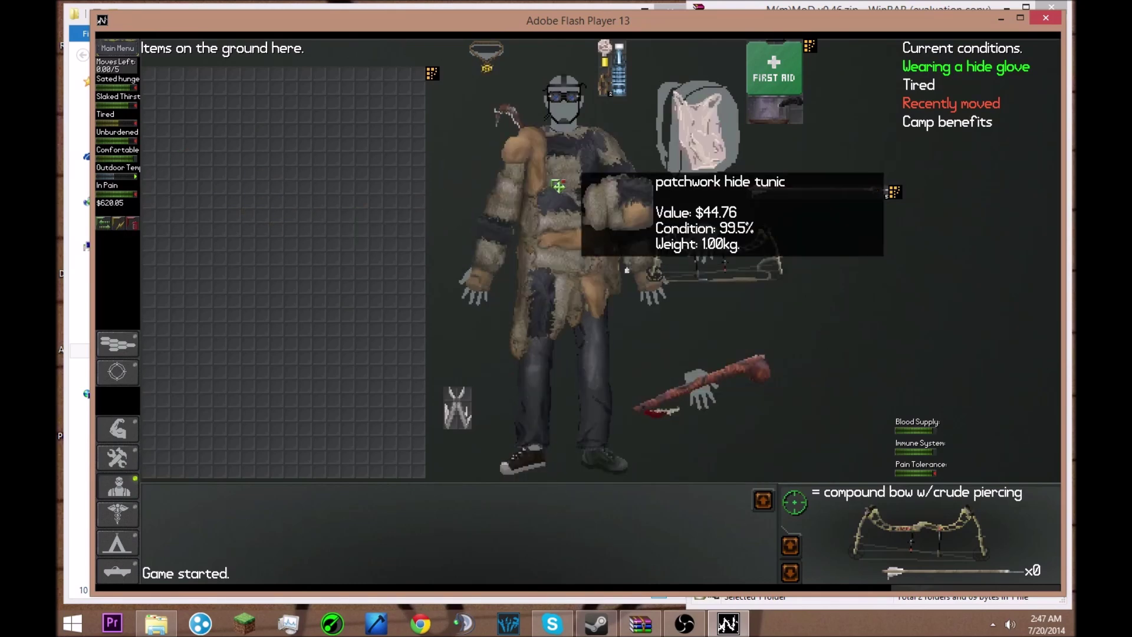
Return to the game's map view and close the game, leaving nothing selected in the mod archive
click(137, 342)
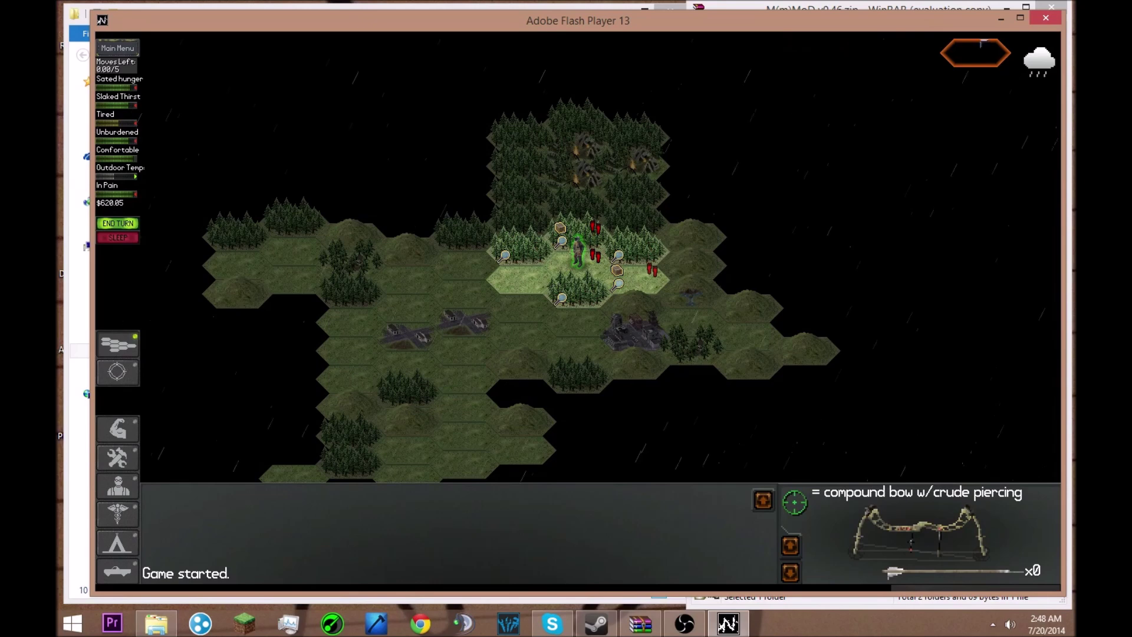
click(1046, 18)
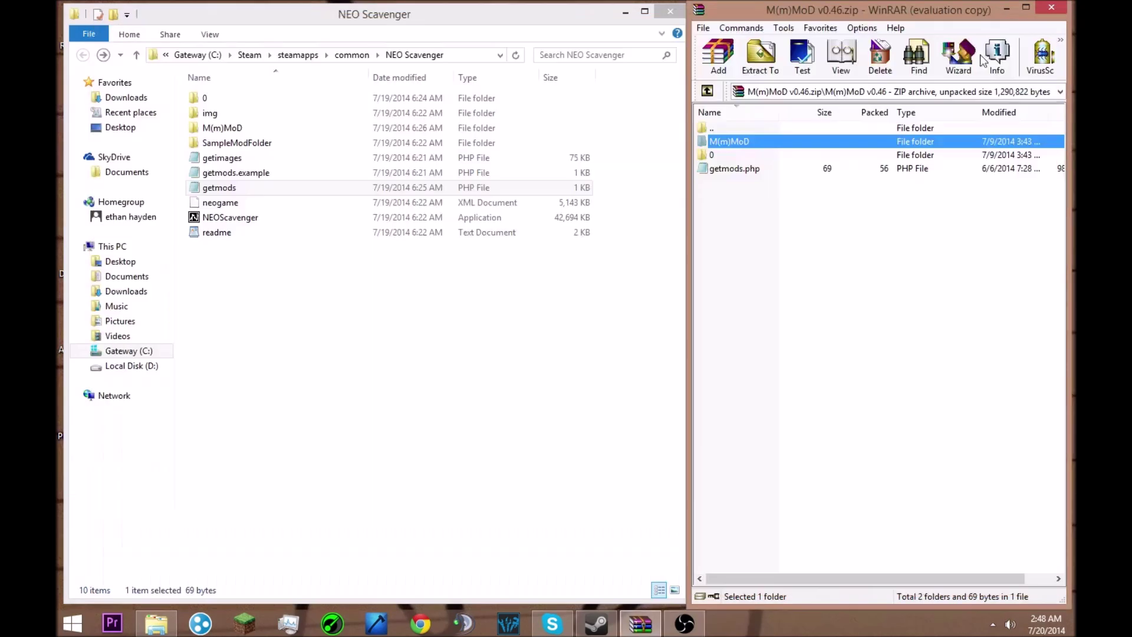
click(911, 264)
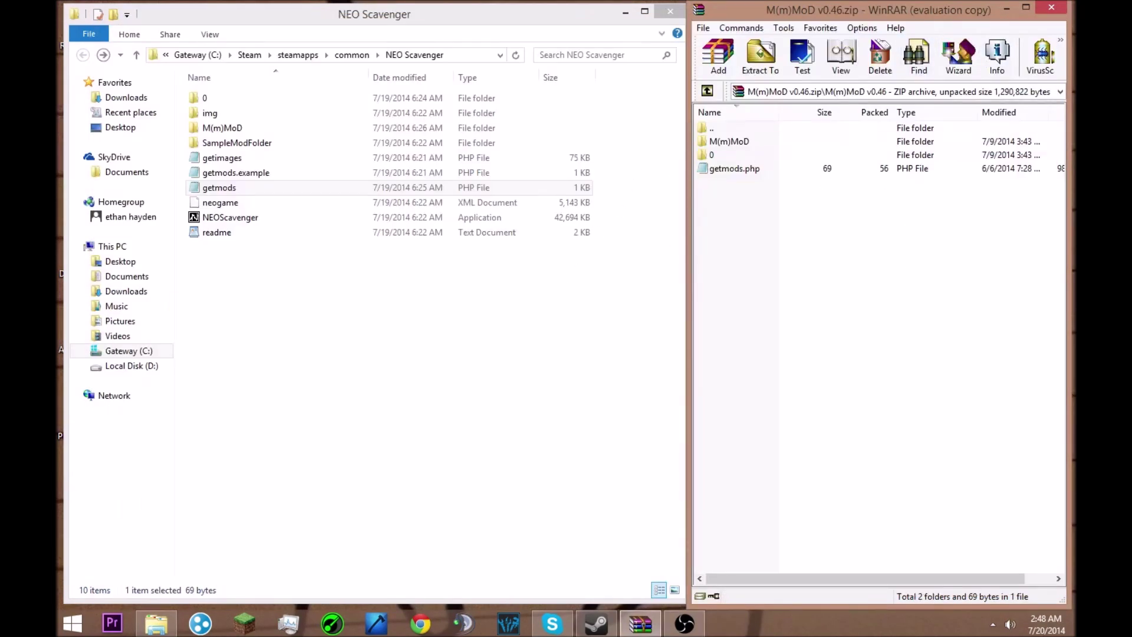